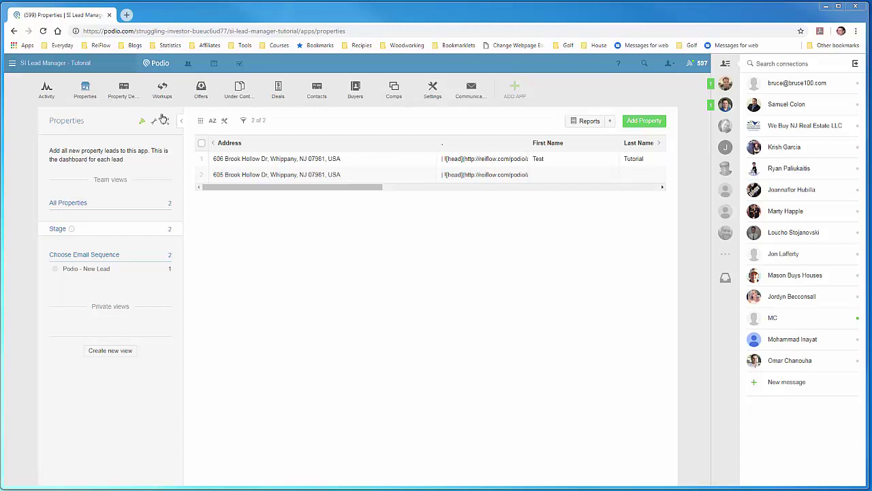
Reload the Properties app to list its Whippany property leads
{"action": "left_click", "coordinate": [86, 92]}
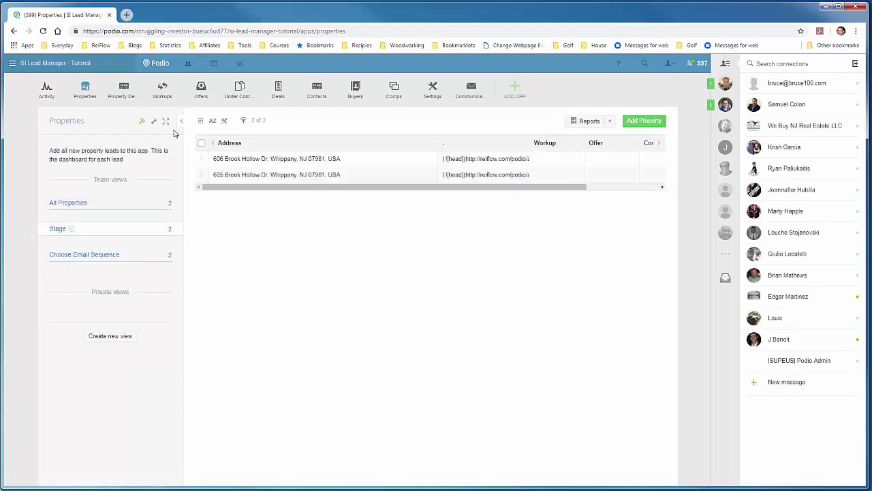
Open the Properties template editor via Modify Template and scroll down its field list
{"action": "left_click", "coordinate": [155, 122]}
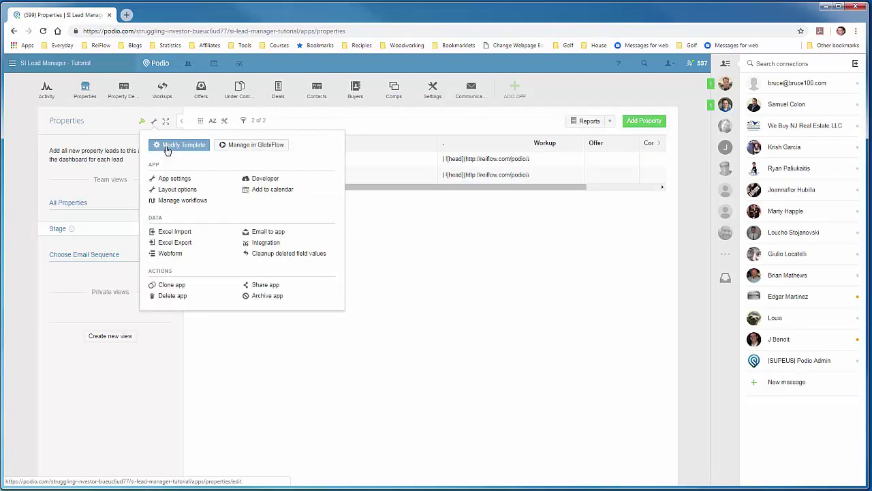
{"action": "left_click", "coordinate": [171, 148]}
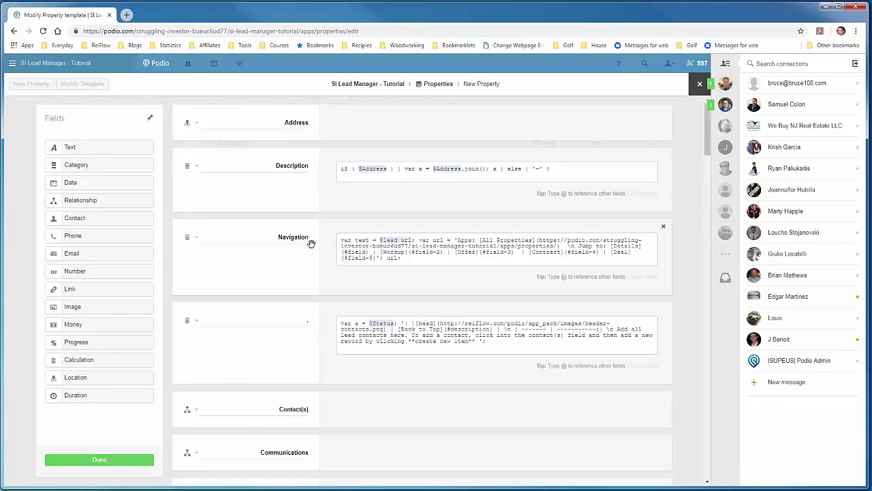
{"action": "scroll", "coordinate": [256, 203], "scroll_direction": "down", "scroll_amount": 1}
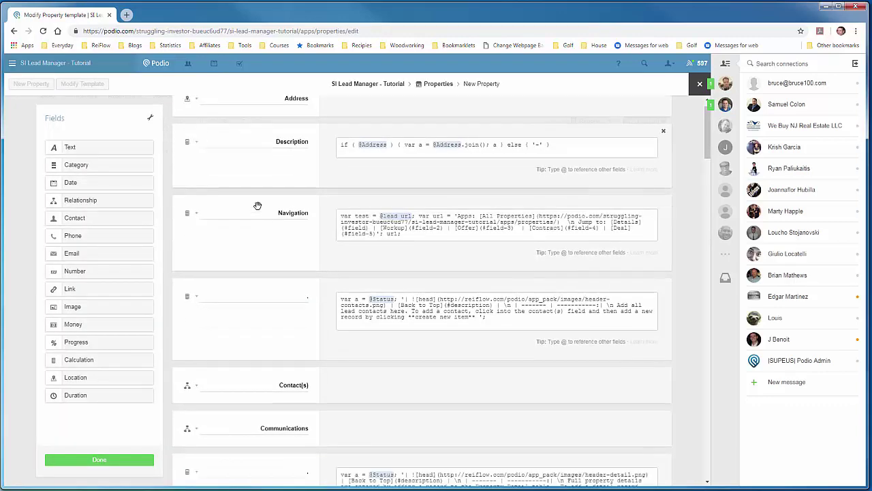
{"action": "scroll", "coordinate": [250, 209], "scroll_direction": "down", "scroll_amount": 2}
{"action": "scroll", "coordinate": [246, 211], "scroll_direction": "down", "scroll_amount": 1}
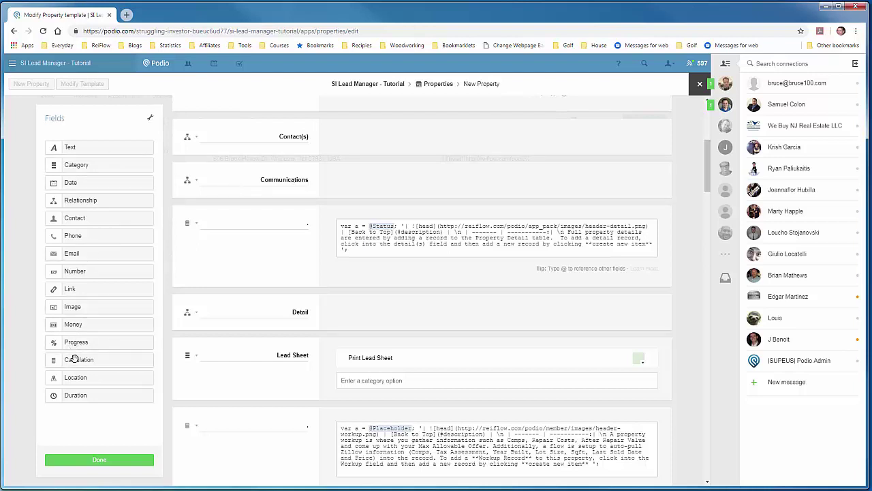
Drop a Calculation field below Communications and paste in the ConvertKit header formula
{"action": "mouse_move", "coordinate": [75, 359]}
{"action": "left_mouse_down"}
{"action": "mouse_move", "coordinate": [87, 357]}
{"action": "mouse_move", "coordinate": [223, 208]}
{"action": "left_mouse_up"}
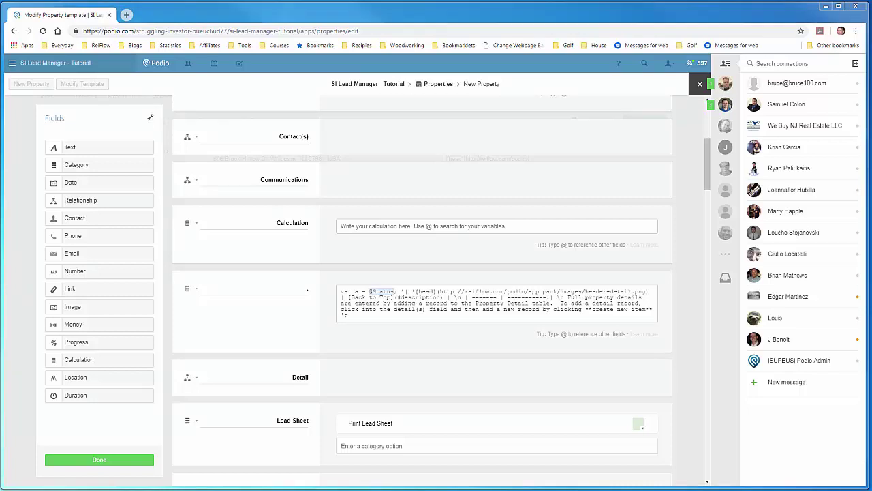
{"action": "left_click", "coordinate": [358, 225]}
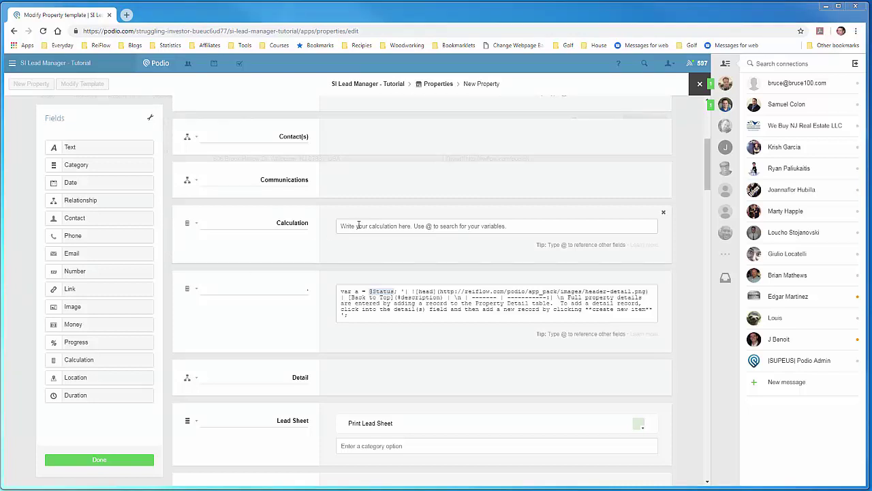
{"action": "right_click", "coordinate": [359, 226]}
{"action": "left_click", "coordinate": [395, 280]}
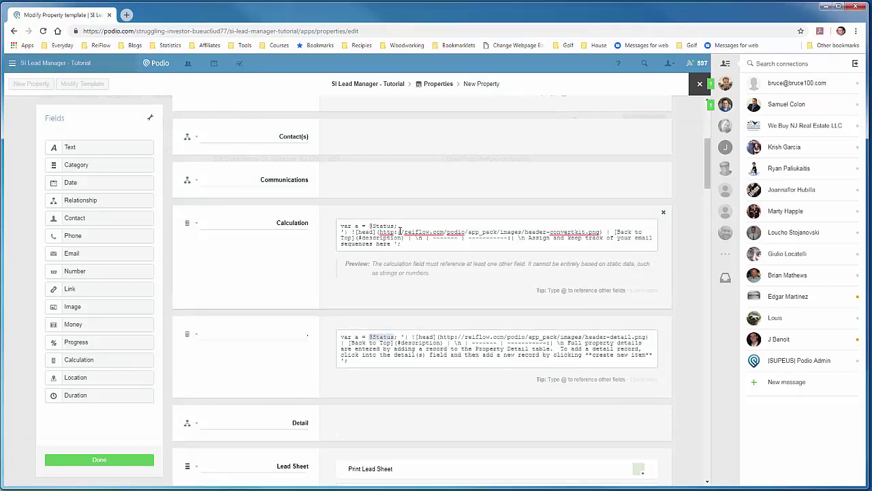
{"action": "left_click_drag", "start_coordinate": [391, 225], "coordinate": [369, 226]}
{"action": "key", "text": "BackSpace"}
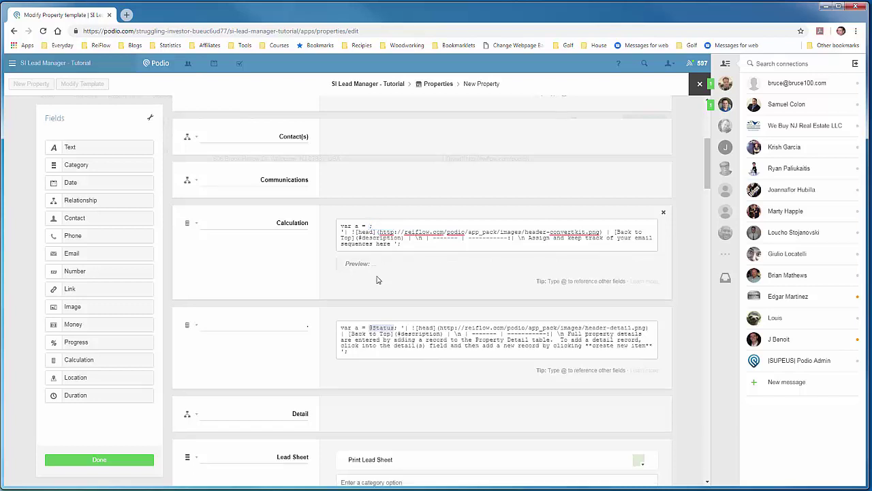
{"action": "type", "text": "@"}
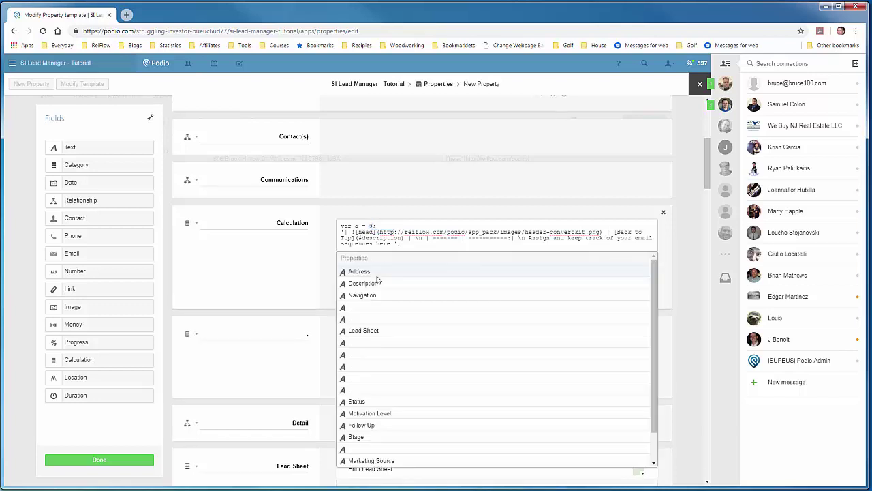
{"action": "type", "text": "st"}
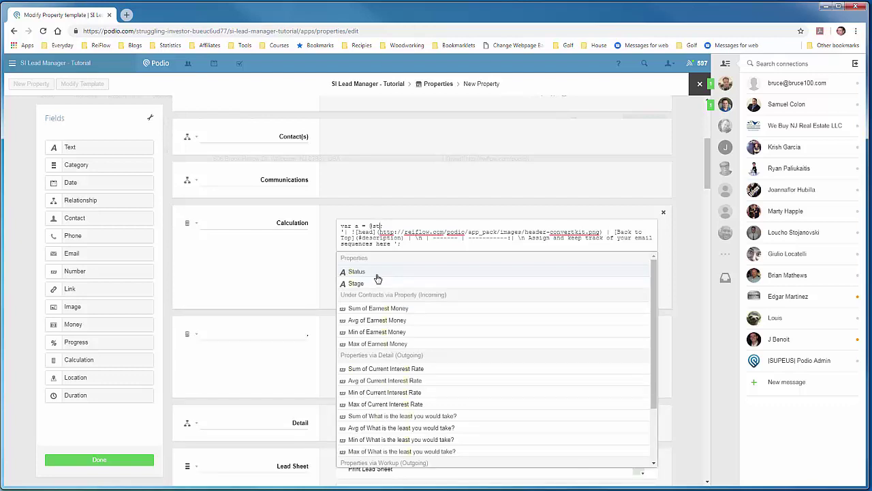
{"action": "left_click", "coordinate": [378, 272]}
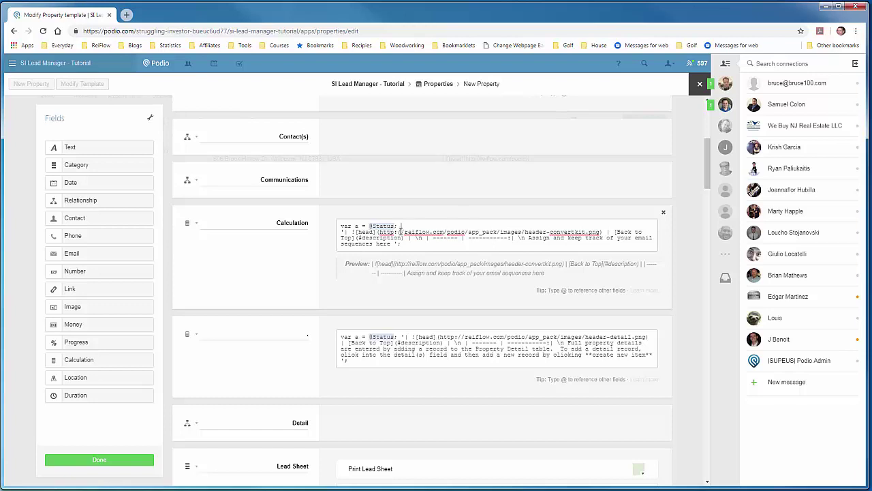
{"action": "left_click_drag", "start_coordinate": [378, 232], "coordinate": [600, 230]}
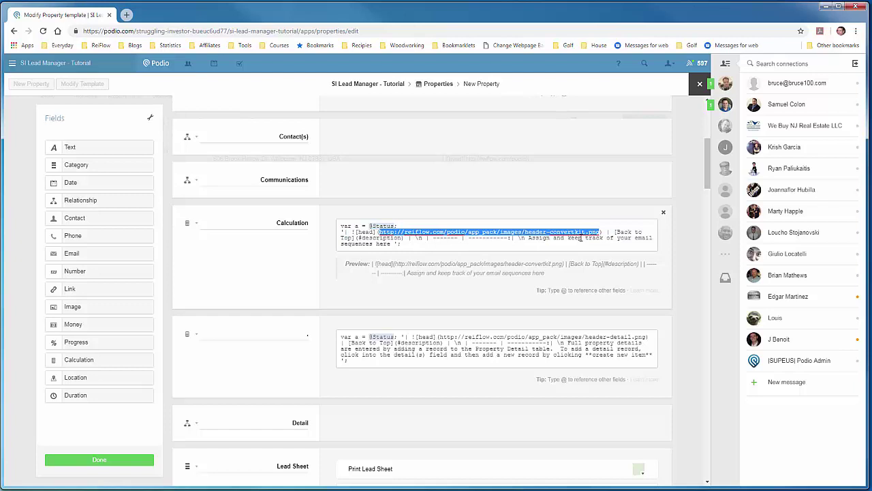
{"action": "left_click", "coordinate": [580, 236]}
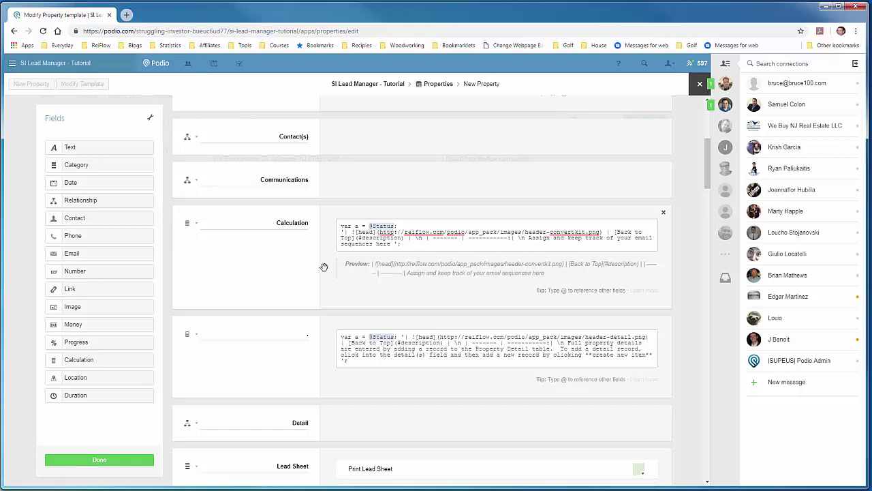
Clear the 'Calculation' label so the ConvertKit header field has no name
{"action": "double_click", "coordinate": [283, 221]}
{"action": "key", "text": "BackSpace"}
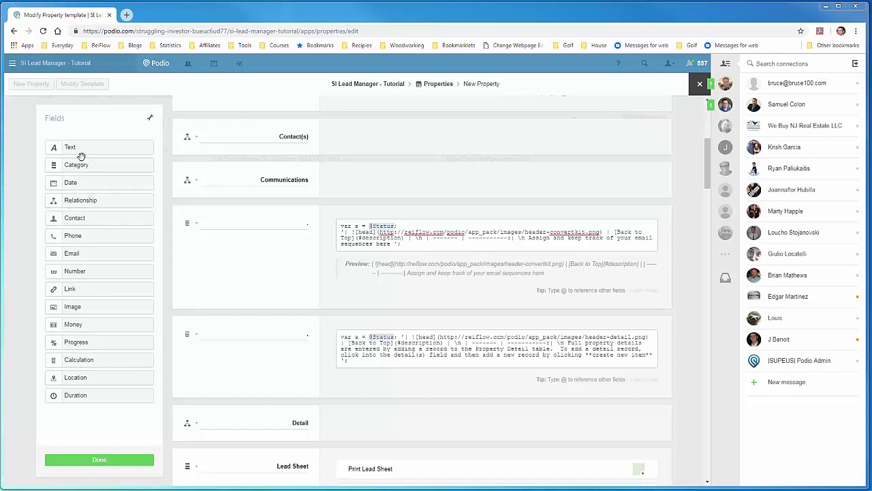
Place a Location field under the ConvertKit header and label it 'Address'
{"action": "mouse_move", "coordinate": [77, 380]}
{"action": "left_mouse_down"}
{"action": "mouse_move", "coordinate": [253, 325]}
{"action": "mouse_move", "coordinate": [273, 333]}
{"action": "left_mouse_up"}
{"action": "double_click", "coordinate": [286, 333]}
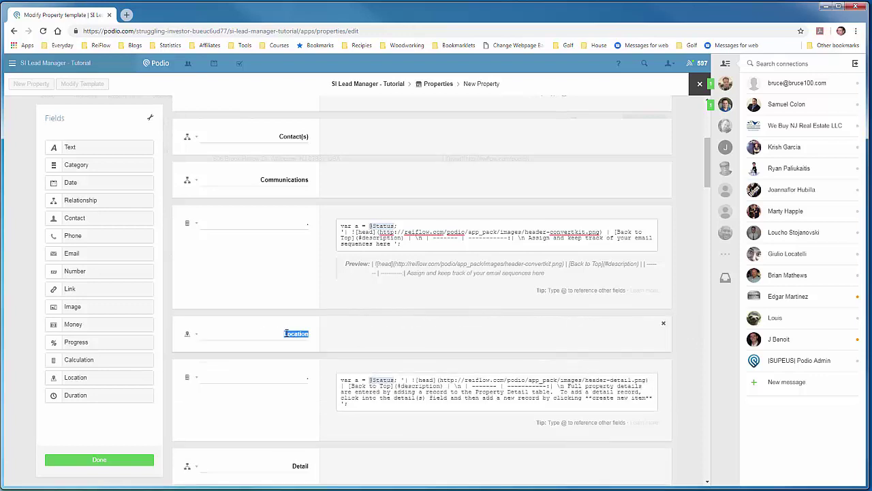
{"action": "mouse_move", "coordinate": [422, 333]}
{"action": "type", "text": "Address"}
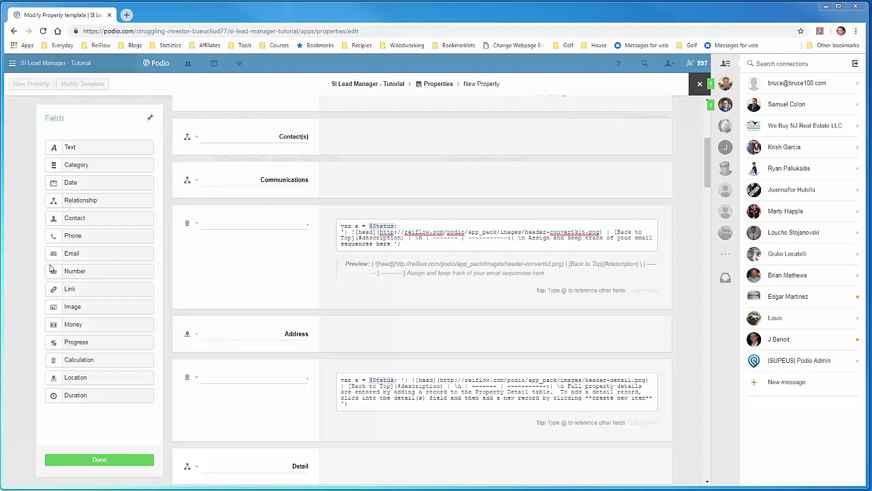
Add two Text fields below Address named 'First Name' and 'Last Name'
{"action": "left_click_drag", "start_coordinate": [70, 146], "coordinate": [225, 365]}
{"action": "mouse_move", "coordinate": [91, 146]}
{"action": "left_mouse_down"}
{"action": "mouse_move", "coordinate": [242, 384]}
{"action": "mouse_move", "coordinate": [241, 405]}
{"action": "left_mouse_up"}
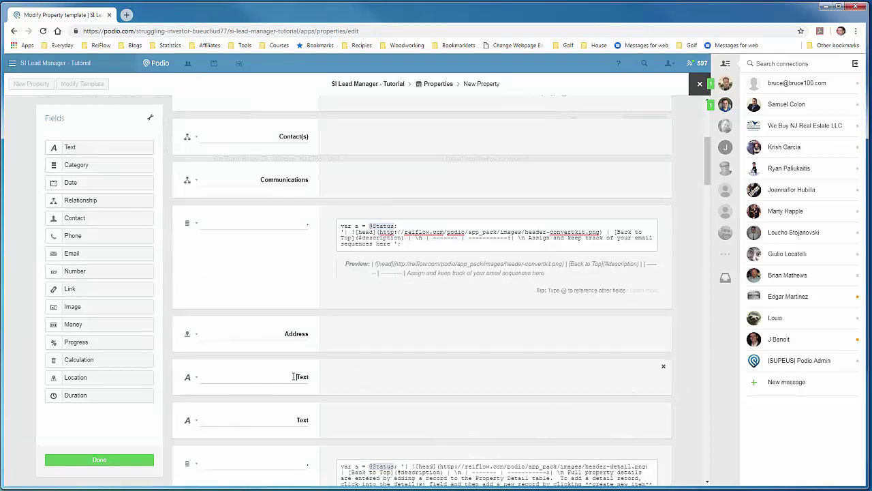
{"action": "double_click", "coordinate": [293, 376]}
{"action": "type", "text": "First"}
{"action": "type", "text": " Name"}
{"action": "left_click", "coordinate": [305, 420]}
{"action": "double_click", "coordinate": [306, 420]}
{"action": "key", "text": "BackSpace"}
{"action": "type", "text": "Last Nam"}
{"action": "type", "text": "e"}
Review the field options of First Name and Last Name
{"action": "left_click", "coordinate": [197, 378]}
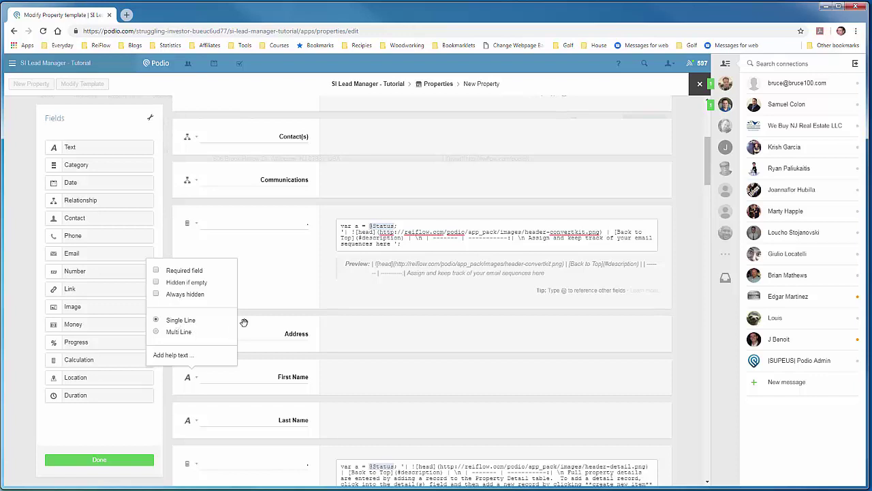
{"action": "left_click", "coordinate": [201, 368]}
{"action": "mouse_move", "coordinate": [422, 377]}
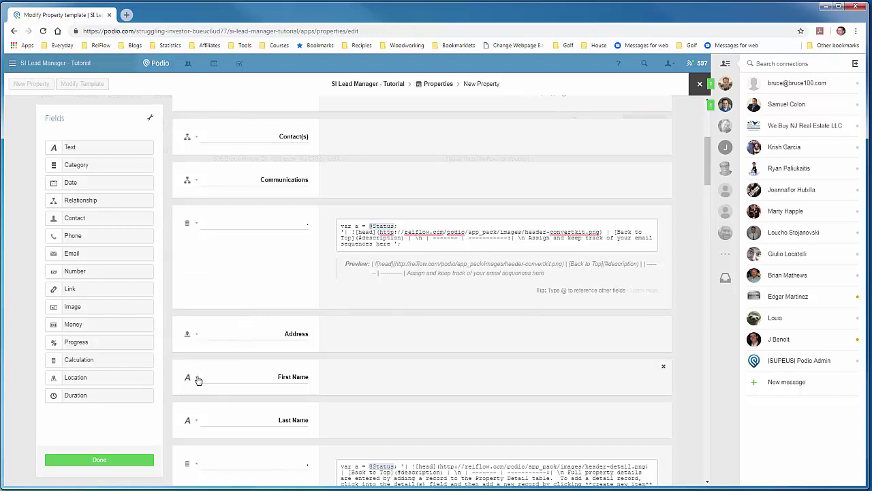
{"action": "left_click", "coordinate": [196, 421]}
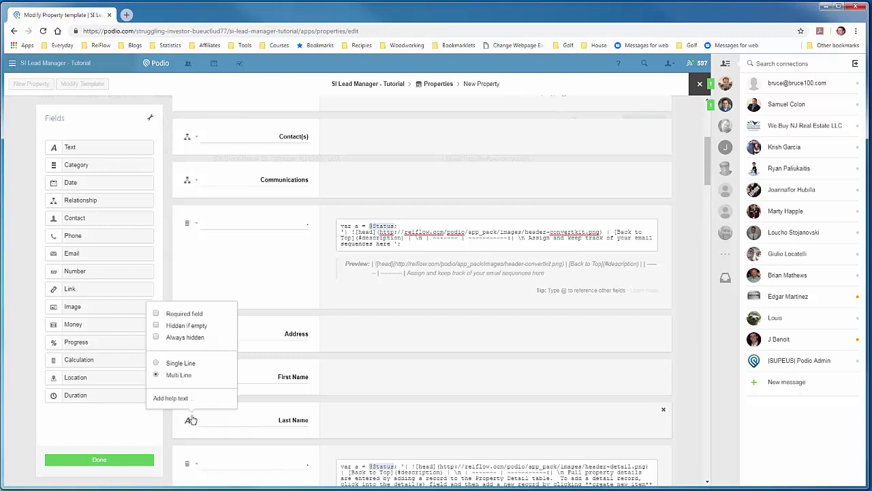
{"action": "left_click", "coordinate": [242, 371]}
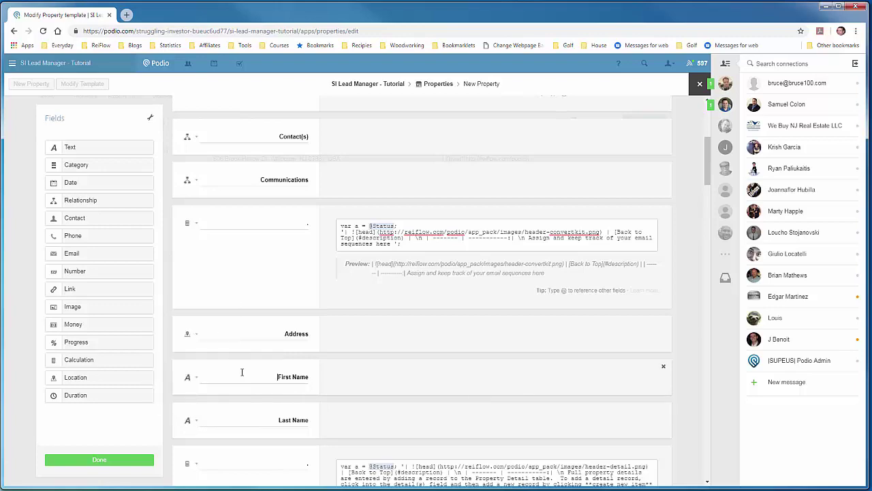
Place an Email field directly beneath Last Name
{"action": "scroll", "coordinate": [259, 357], "scroll_direction": "down", "scroll_amount": 2}
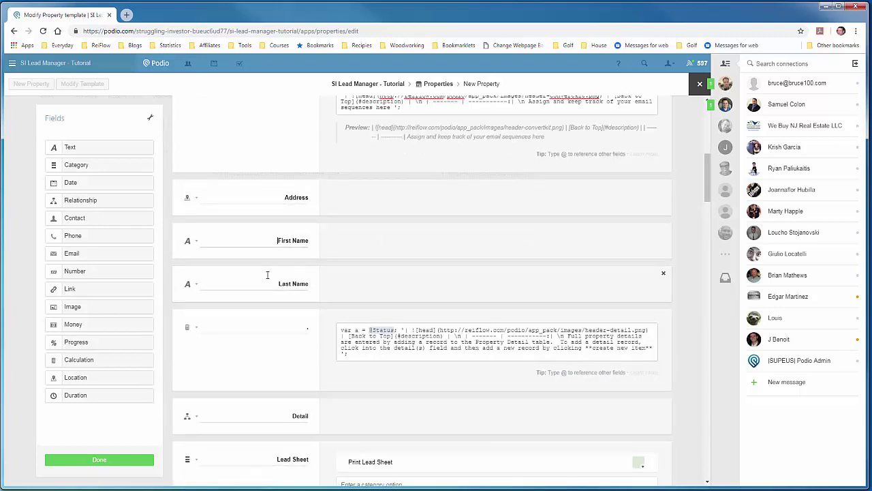
{"action": "scroll", "coordinate": [280, 265], "scroll_direction": "down", "scroll_amount": 1}
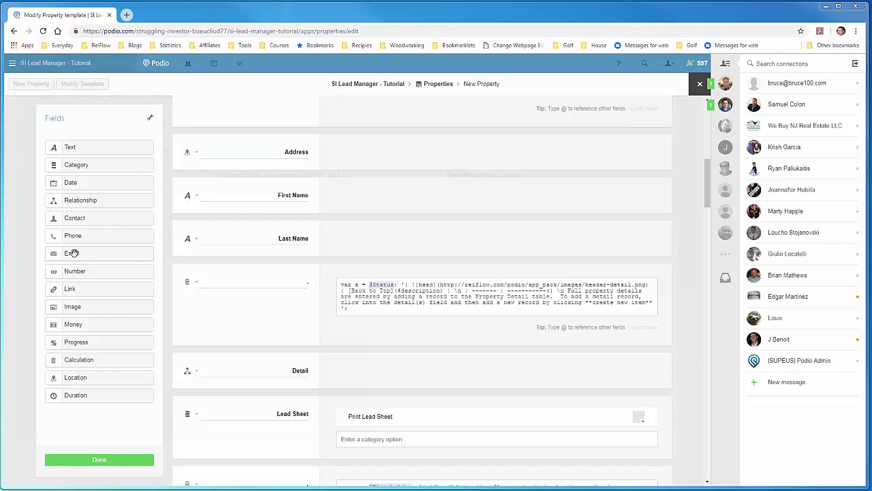
{"action": "left_click_drag", "start_coordinate": [78, 251], "coordinate": [215, 271]}
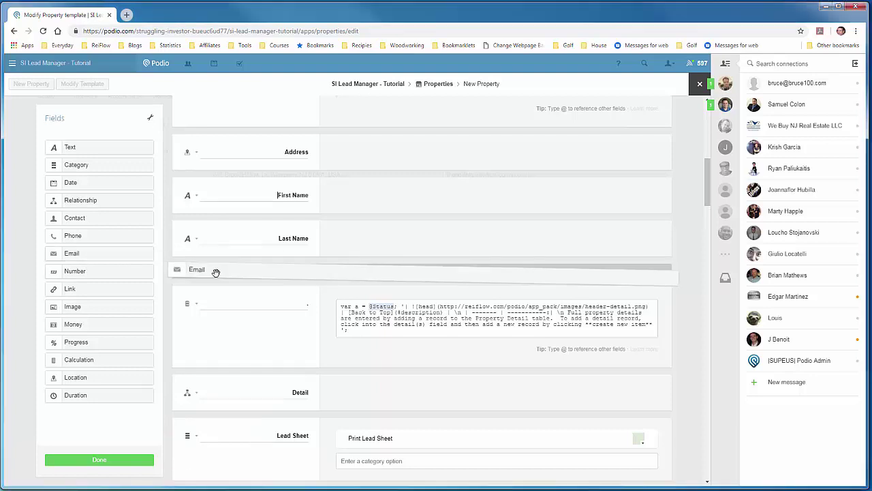
{"action": "left_click_drag", "start_coordinate": [216, 272], "coordinate": [214, 272]}
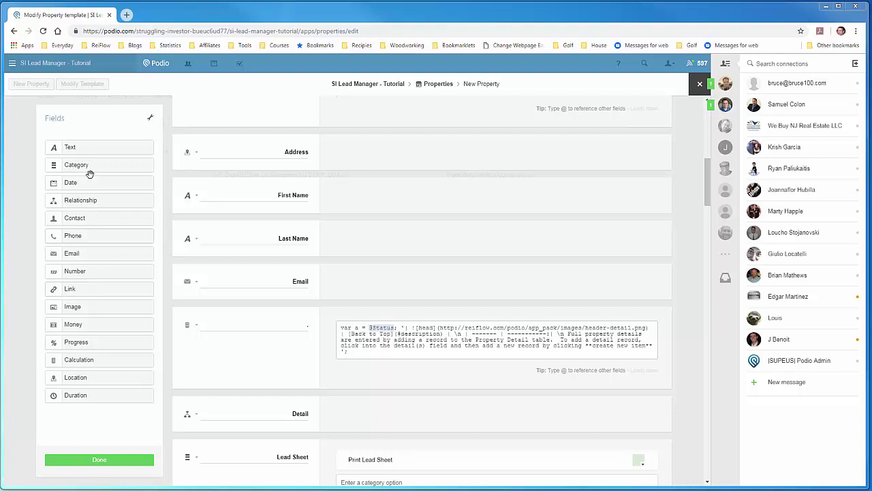
Add a Text field 'Subscriber Id' under Email and set it to Single Line
{"action": "left_click_drag", "start_coordinate": [69, 147], "coordinate": [228, 312]}
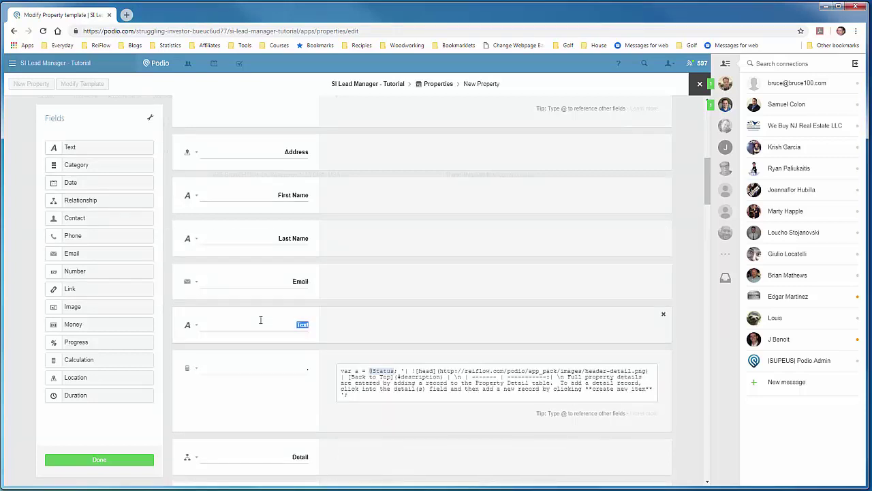
{"action": "type", "text": "Subscrib"}
{"action": "type", "text": "er ("}
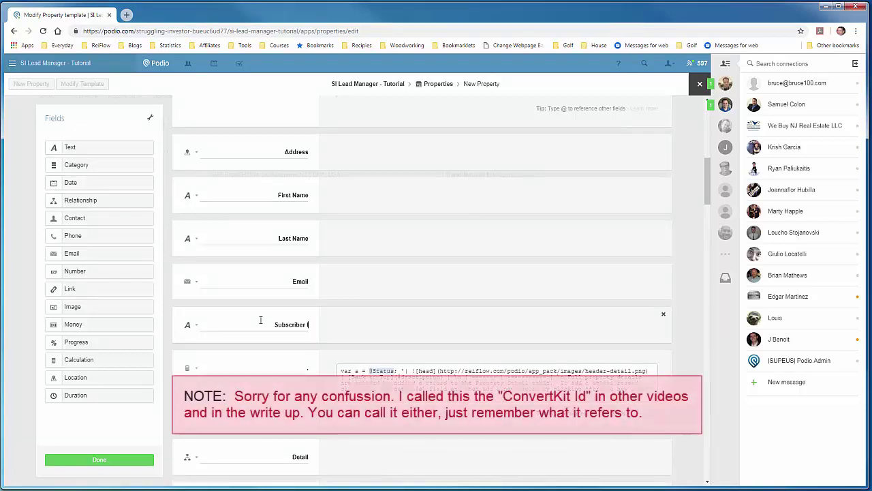
{"action": "type", "text": "d"}
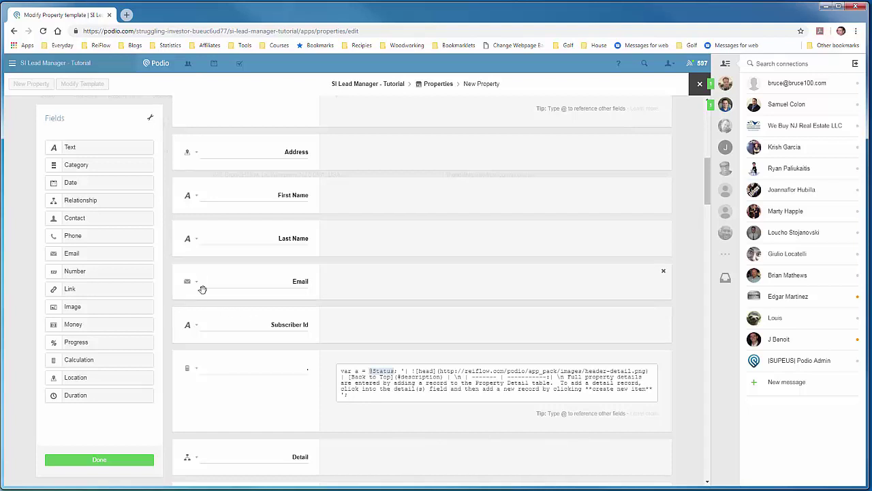
{"action": "left_click", "coordinate": [197, 326]}
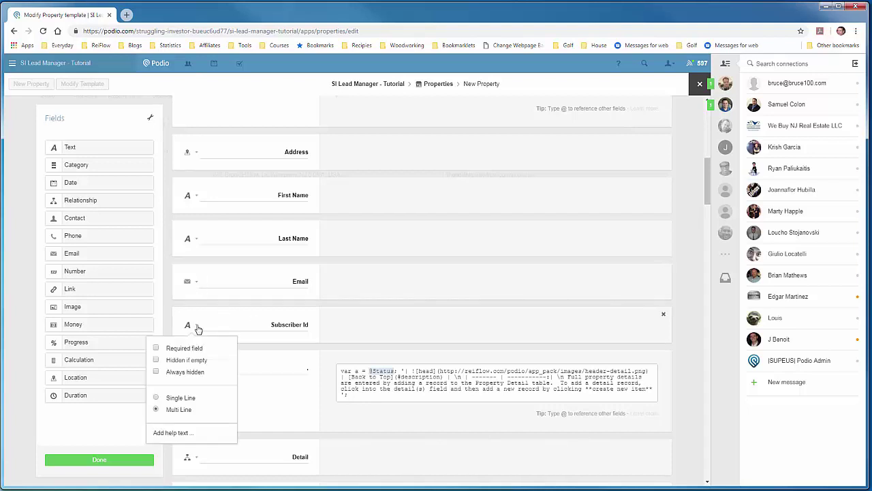
{"action": "left_click", "coordinate": [158, 399]}
{"action": "left_click", "coordinate": [254, 356]}
{"action": "scroll", "coordinate": [326, 279], "scroll_direction": "down", "scroll_amount": 1}
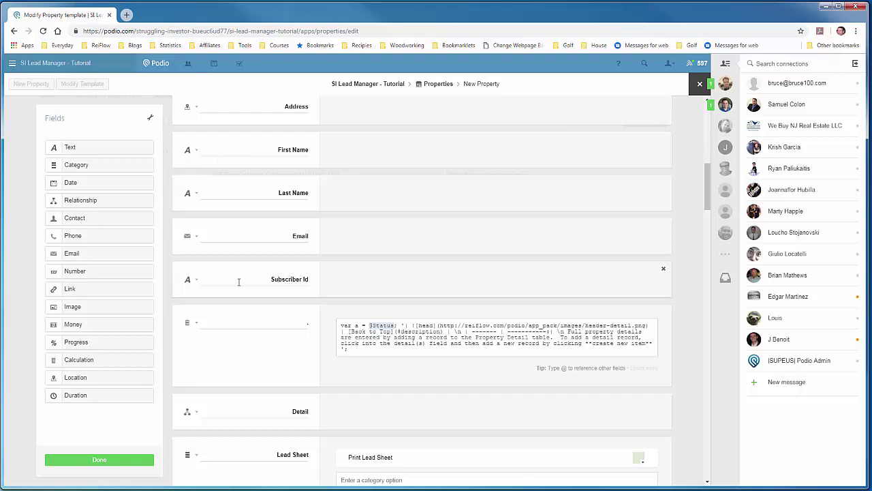
Save the template with Done, then reopen Modify Template and scroll to Subscriber Id
{"action": "left_click", "coordinate": [101, 461]}
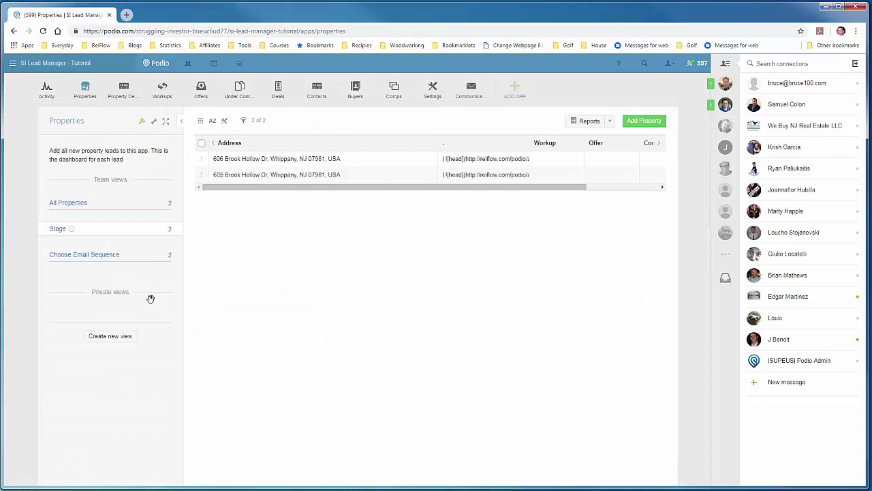
{"action": "left_click", "coordinate": [155, 126]}
{"action": "left_click", "coordinate": [179, 149]}
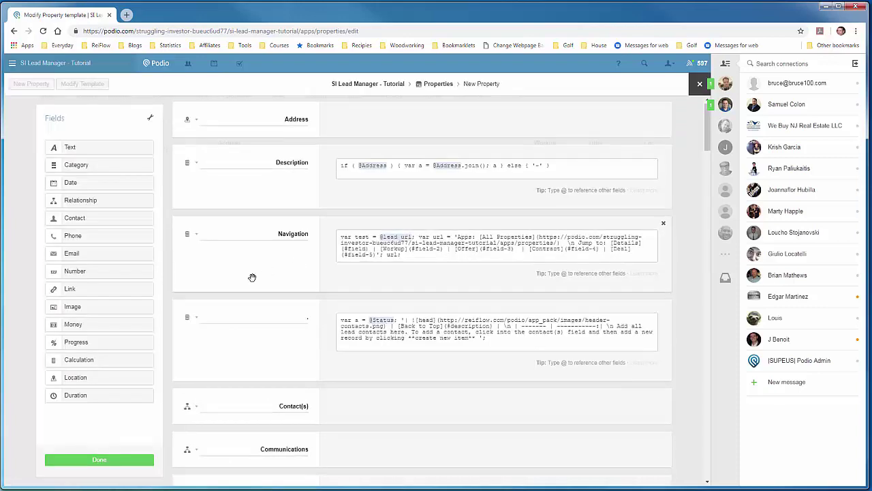
{"action": "scroll", "coordinate": [252, 276], "scroll_direction": "down", "scroll_amount": 3}
{"action": "scroll", "coordinate": [252, 277], "scroll_direction": "down", "scroll_amount": 3}
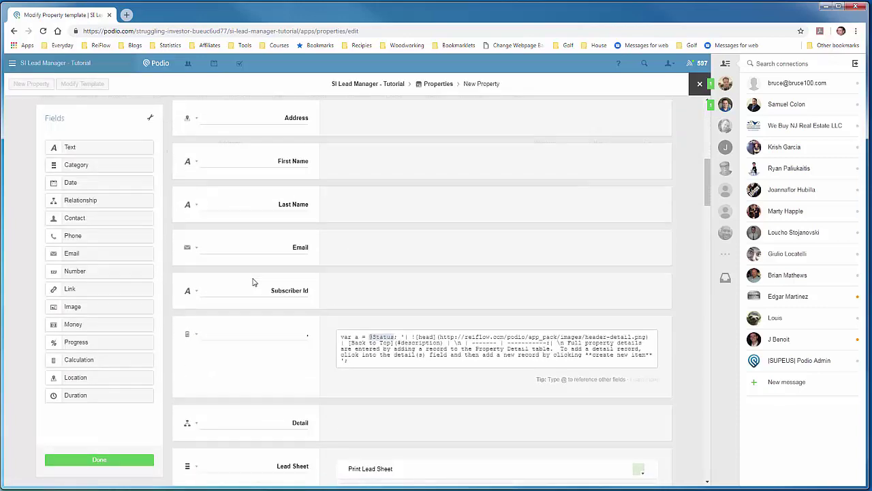
{"action": "scroll", "coordinate": [274, 259], "scroll_direction": "down", "scroll_amount": 1}
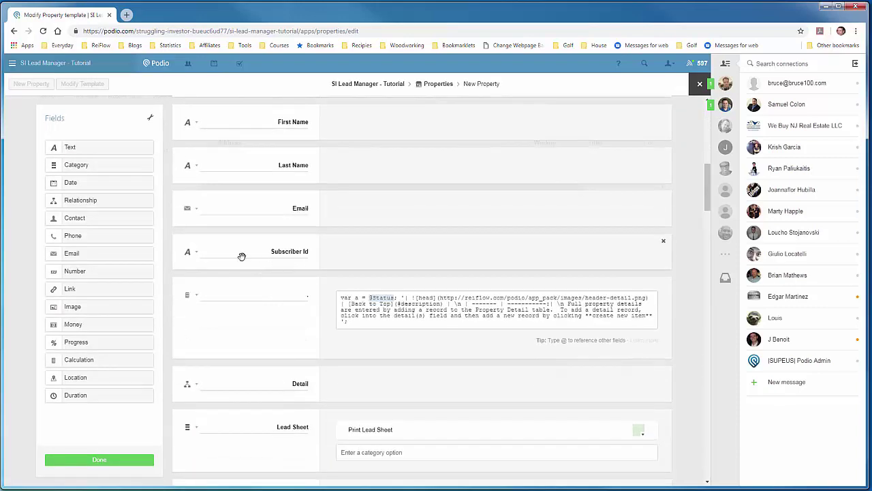
Drop a Calculation field below Subscriber Id and paste the subscriber-link formula
{"action": "mouse_move", "coordinate": [75, 359]}
{"action": "left_mouse_down"}
{"action": "mouse_move", "coordinate": [213, 306]}
{"action": "mouse_move", "coordinate": [222, 291]}
{"action": "left_mouse_up"}
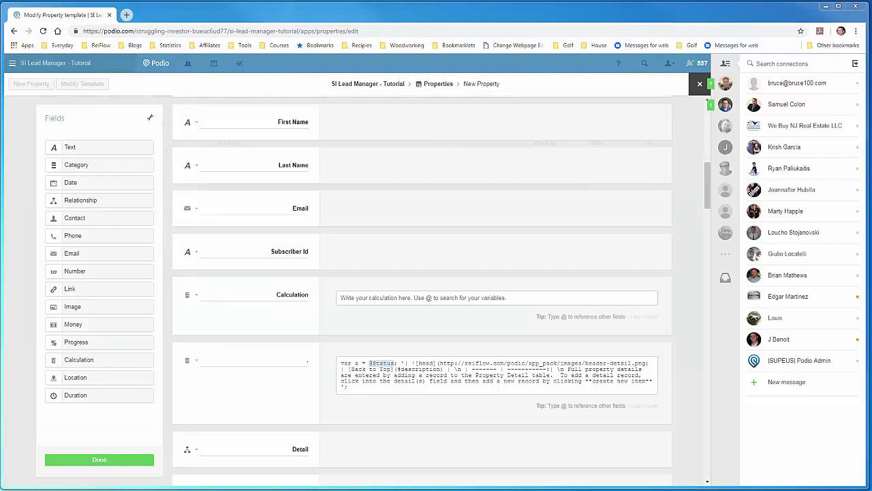
{"action": "right_click", "coordinate": [381, 298]}
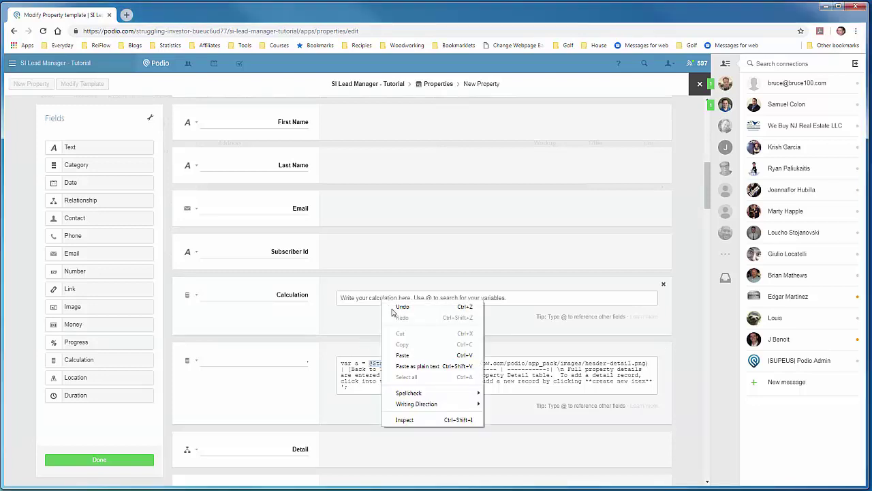
{"action": "left_click", "coordinate": [402, 354]}
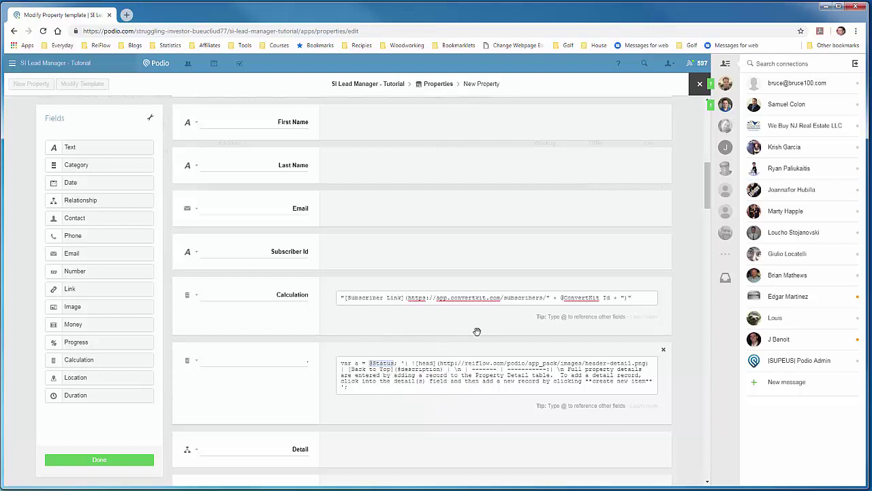
{"action": "left_click", "coordinate": [564, 297]}
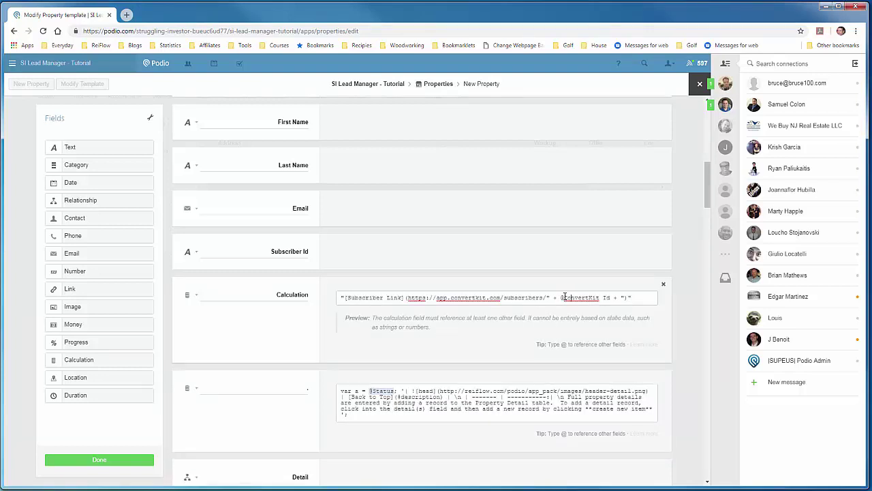
{"action": "left_click_drag", "start_coordinate": [563, 297], "coordinate": [611, 298]}
{"action": "type", "text": "@"}
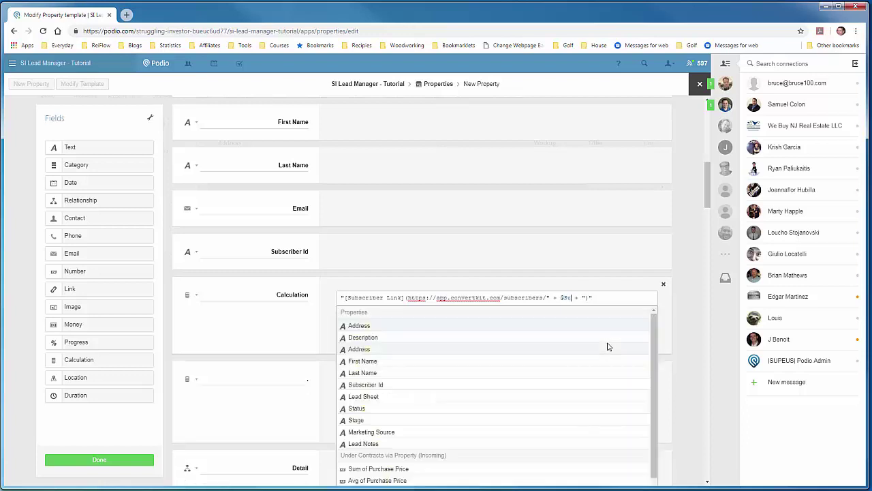
{"action": "type", "text": "Sub"}
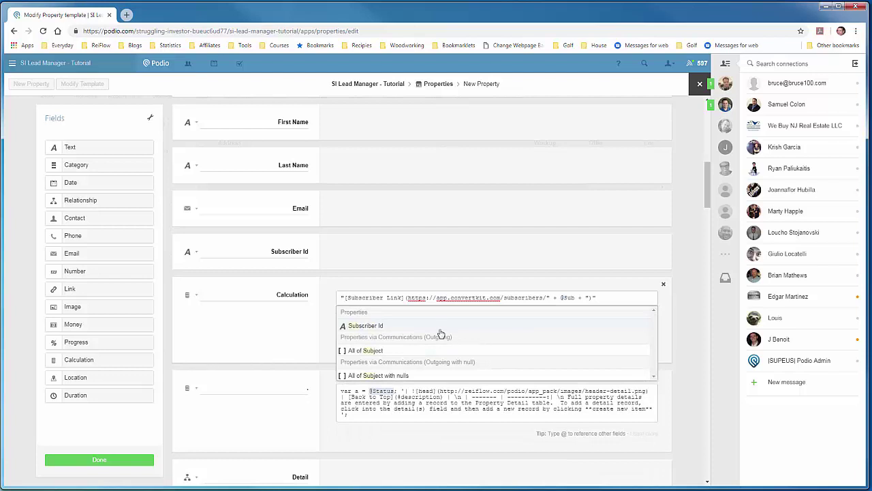
{"action": "left_click", "coordinate": [440, 326]}
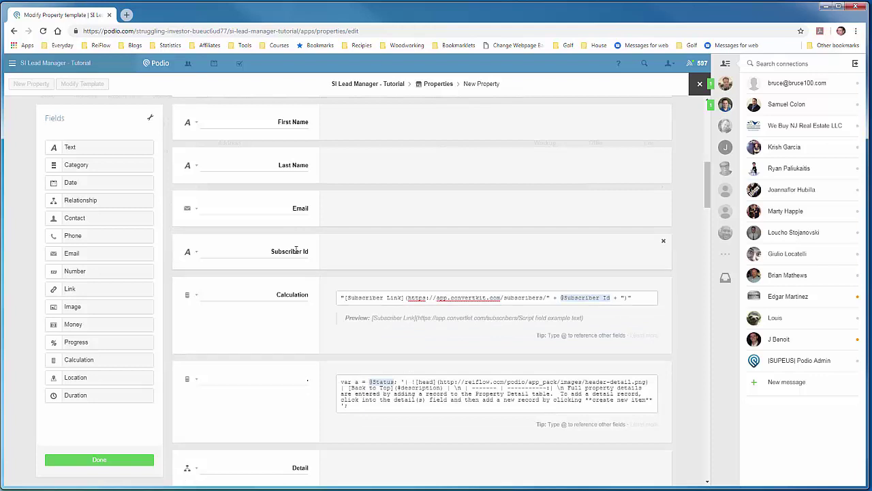
{"action": "mouse_move", "coordinate": [438, 321]}
{"action": "scroll", "coordinate": [439, 321], "scroll_direction": "down", "scroll_amount": 1}
{"action": "scroll", "coordinate": [326, 289], "scroll_direction": "up", "scroll_amount": 1}
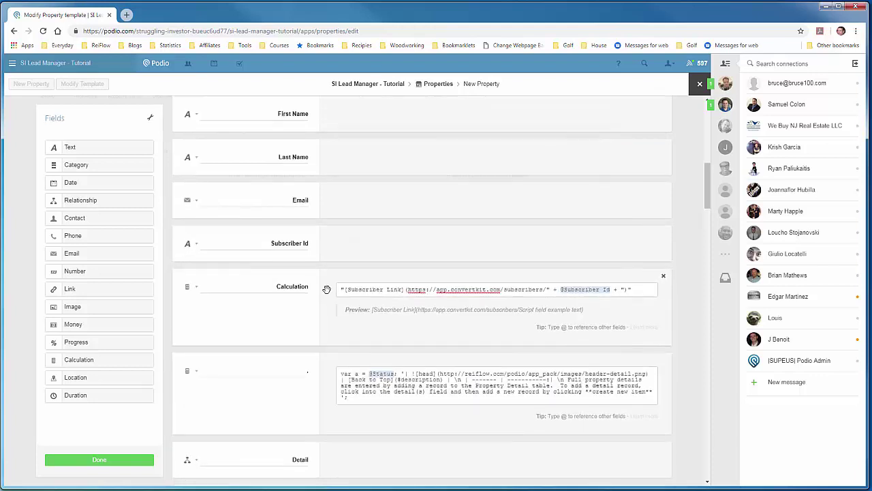
{"action": "scroll", "coordinate": [327, 290], "scroll_direction": "up", "scroll_amount": 1}
{"action": "scroll", "coordinate": [327, 289], "scroll_direction": "up", "scroll_amount": 1}
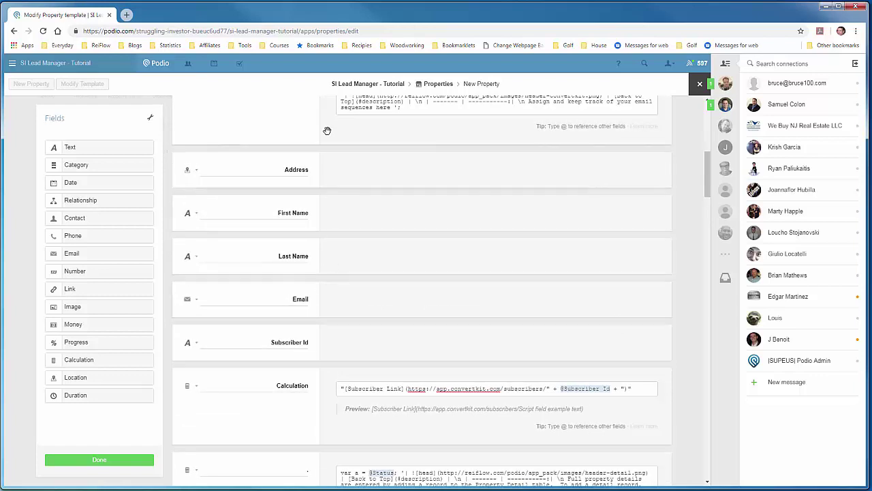